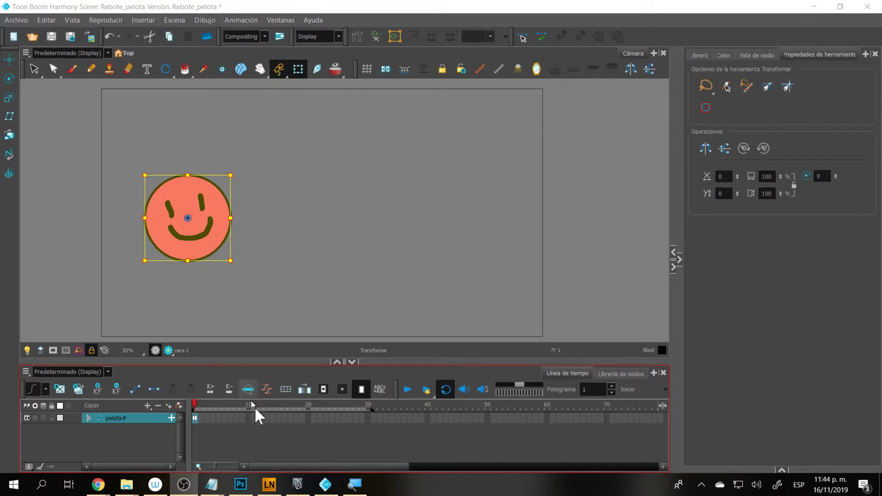
# Expand the pelota-P layer, key the ball at frame 30 near the right side of the camera frame, and play the animation
pyautogui.click(194, 403)
pyautogui.click(87, 417)
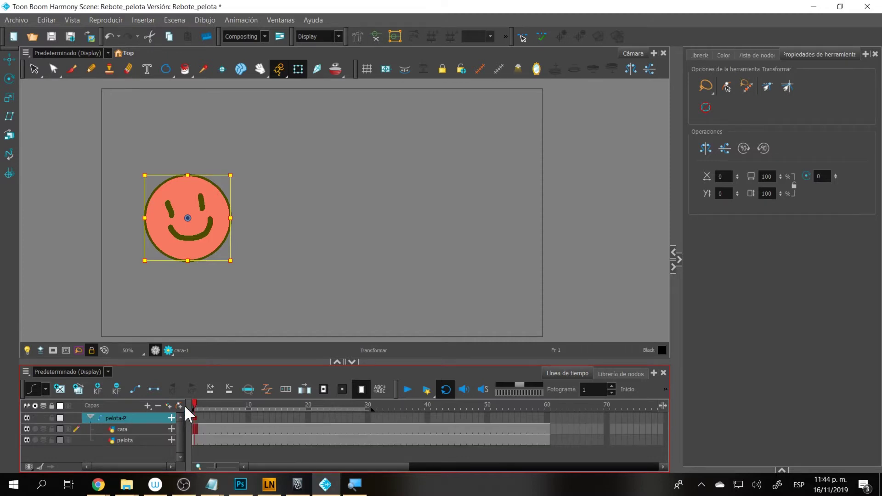
pyautogui.moveTo(195, 403); pyautogui.dragTo(367, 404)
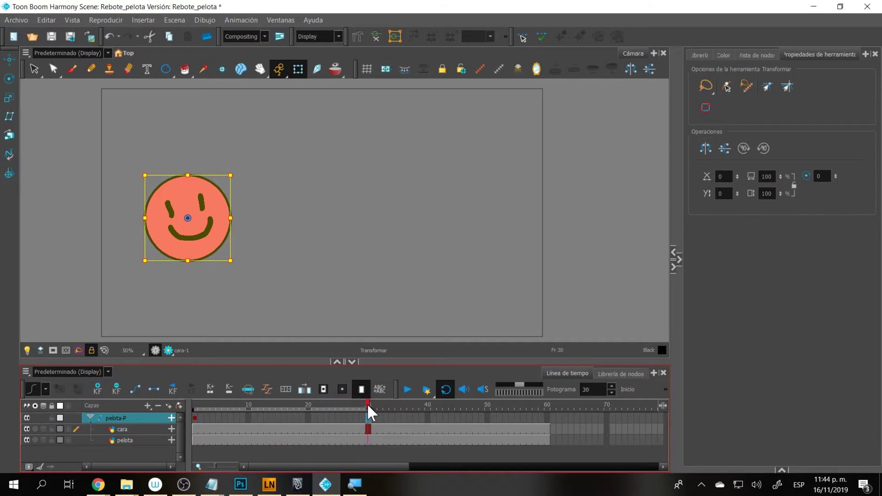
pyautogui.moveTo(206, 243)
pyautogui.mouseDown()
pyautogui.moveTo(488, 240)
pyautogui.moveTo(477, 244)
pyautogui.mouseUp()
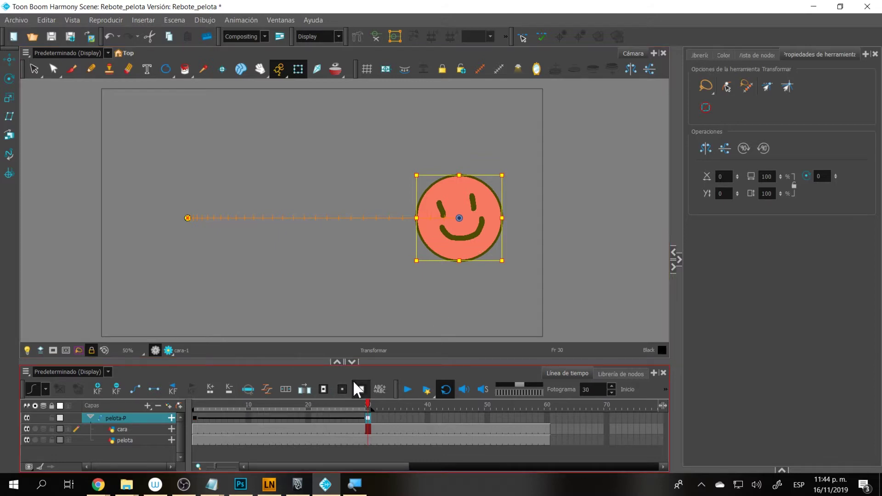
pyautogui.click(405, 389)
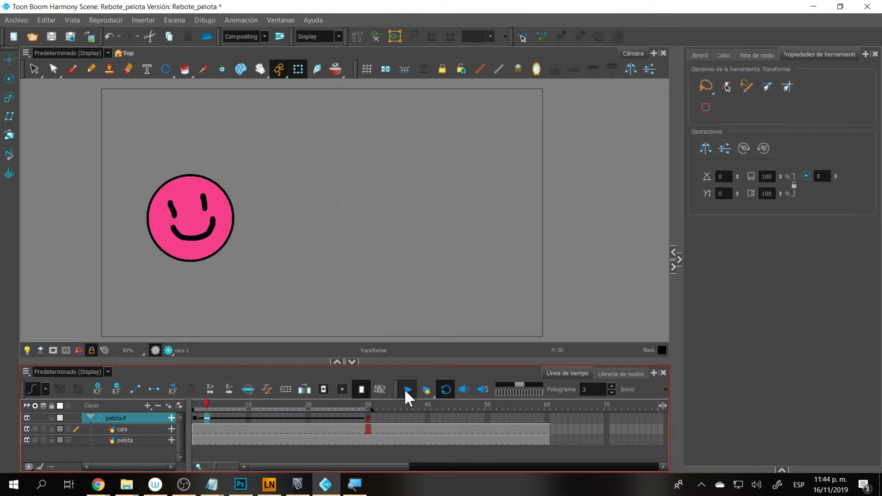
pyautogui.click(405, 389)
# Turn the ball's path into a wave by keying it lower at frame 10 and higher at frame 20, and preview it
pyautogui.moveTo(337, 409); pyautogui.dragTo(249, 413)
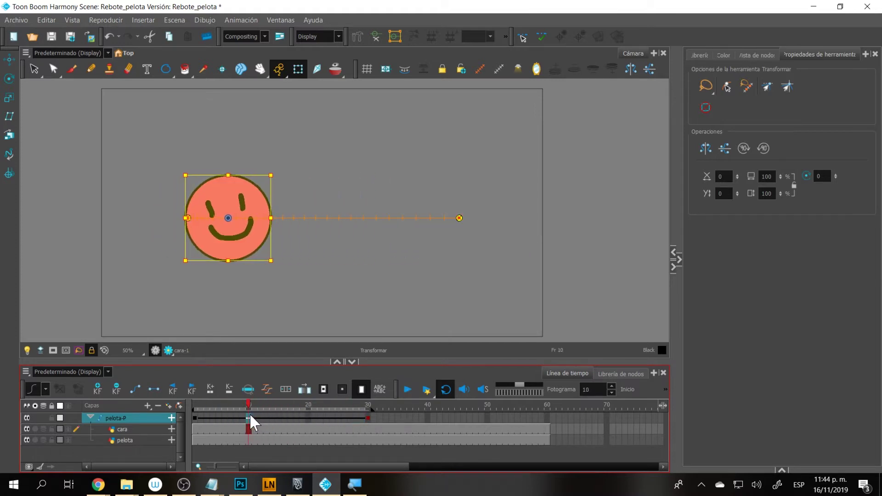
pyautogui.moveTo(266, 244); pyautogui.dragTo(300, 277)
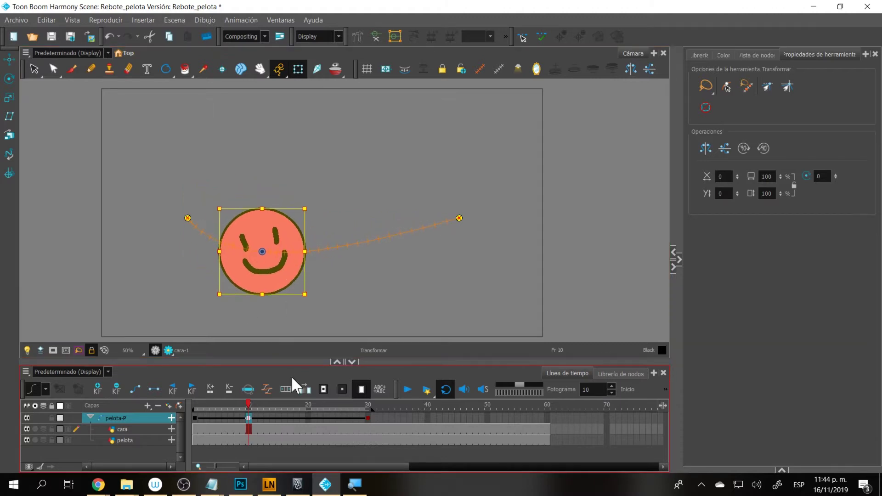
pyautogui.click(309, 404)
pyautogui.moveTo(362, 269); pyautogui.dragTo(363, 233)
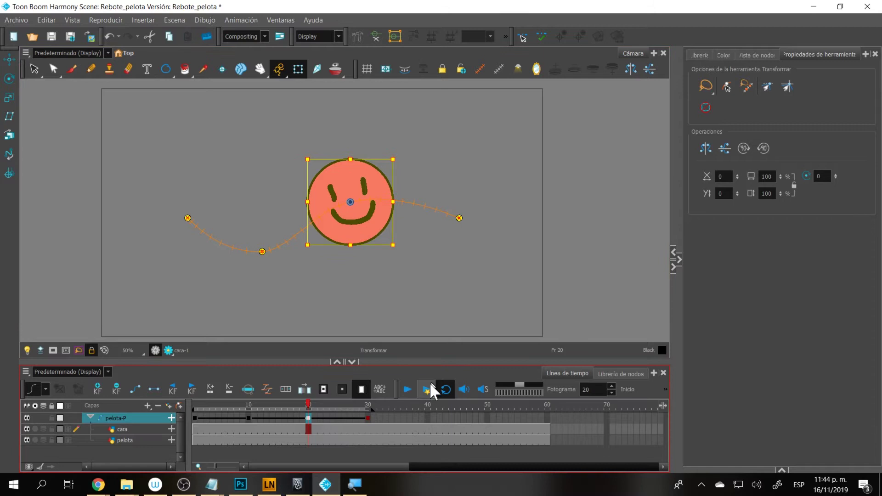
pyautogui.click(407, 389)
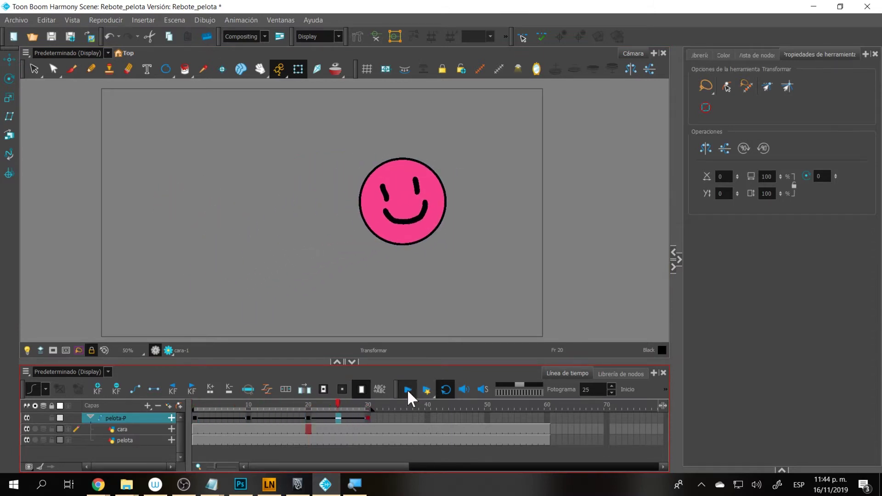
pyautogui.click(406, 389)
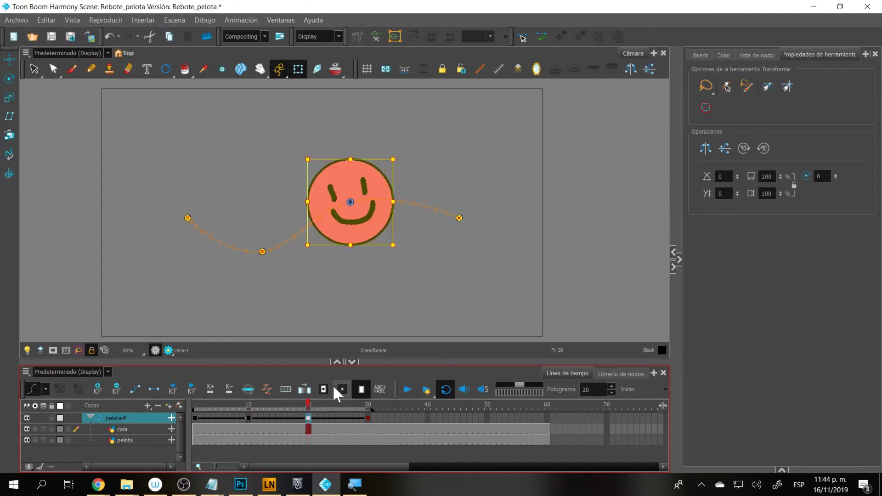
# Turn animate mode off and, at frame 6, move the ball with its whole motion path toward the camera frame's upper-left corner
pyautogui.click(194, 405)
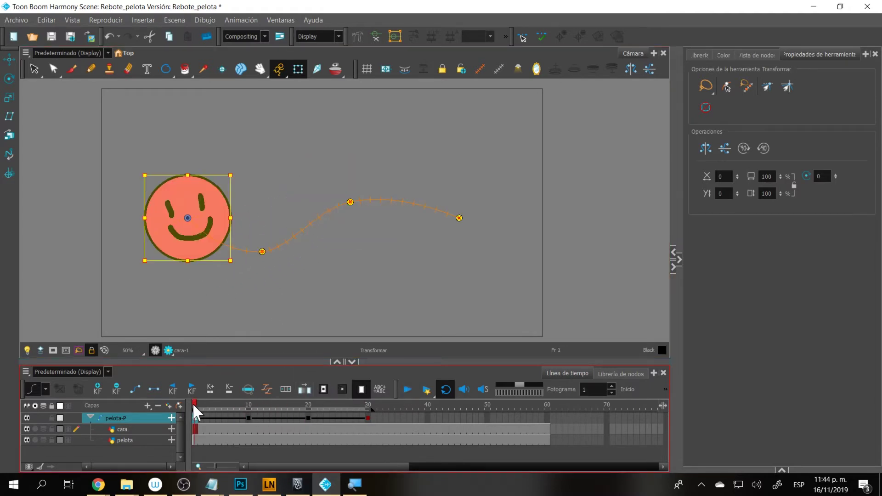
pyautogui.moveTo(195, 402); pyautogui.dragTo(370, 423)
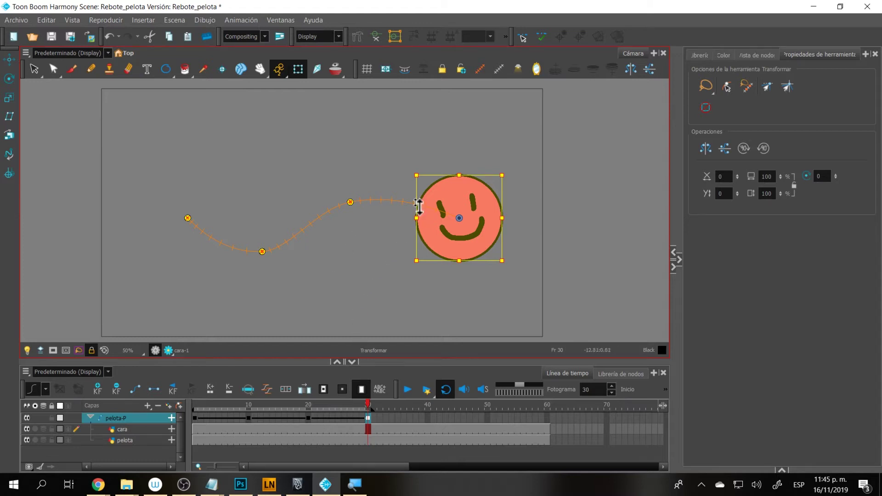
pyautogui.moveTo(354, 410); pyautogui.dragTo(185, 415)
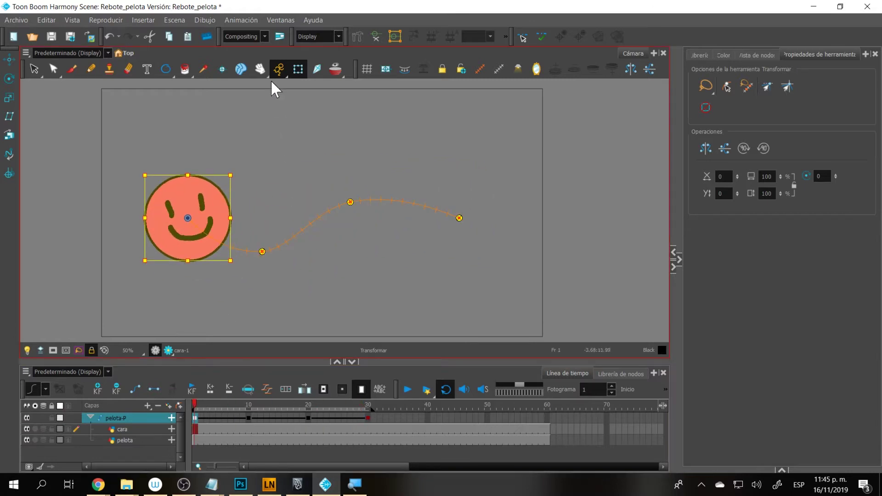
pyautogui.moveTo(280, 68); pyautogui.dragTo(295, 109)
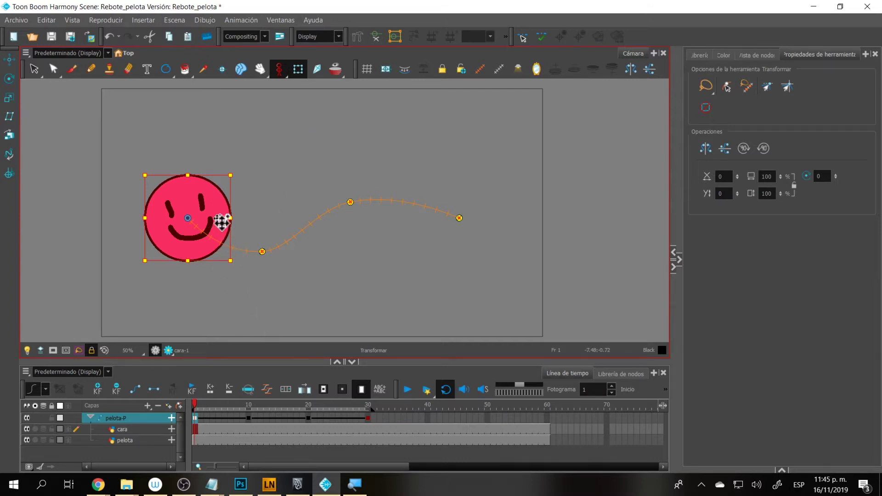
pyautogui.moveTo(235, 406)
pyautogui.mouseDown()
pyautogui.moveTo(319, 407)
pyautogui.moveTo(218, 414)
pyautogui.moveTo(330, 415)
pyautogui.moveTo(227, 416)
pyautogui.mouseUp()
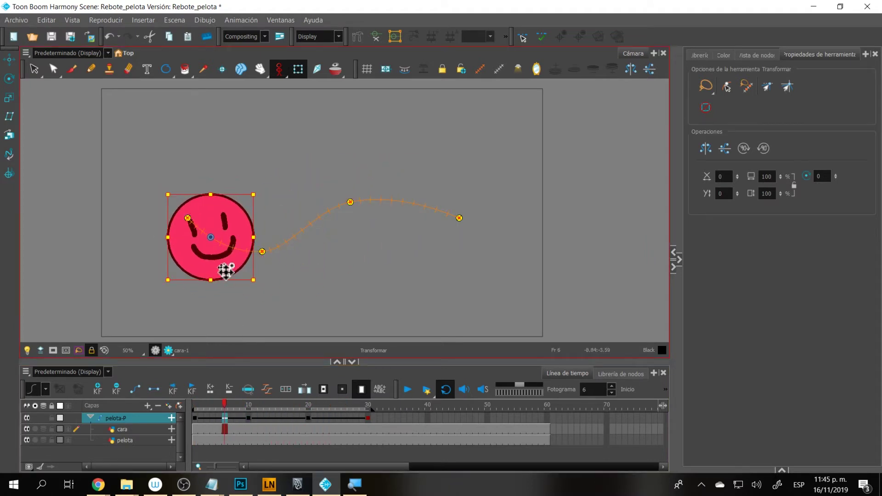
pyautogui.moveTo(225, 271); pyautogui.dragTo(189, 186)
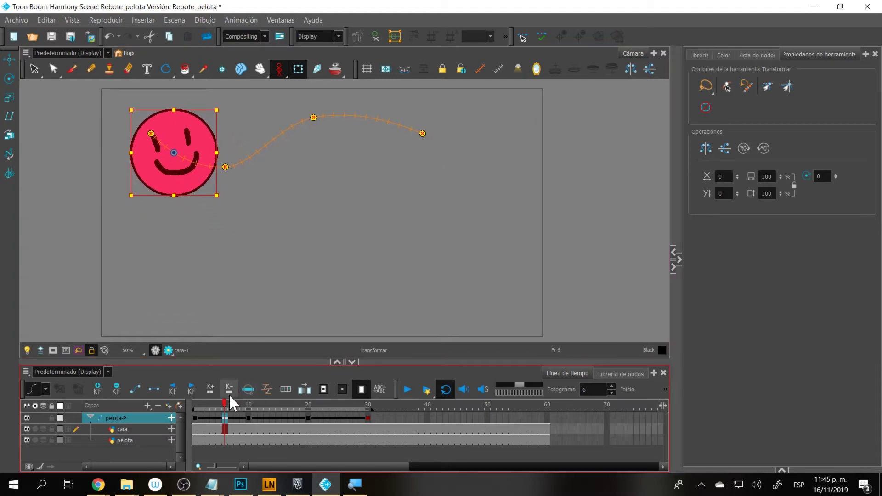
# At frame 8, move the ball and its entire path toward the lower-right of the camera frame, and preview the animation
pyautogui.moveTo(224, 404); pyautogui.dragTo(236, 429)
pyautogui.moveTo(191, 196); pyautogui.dragTo(289, 316)
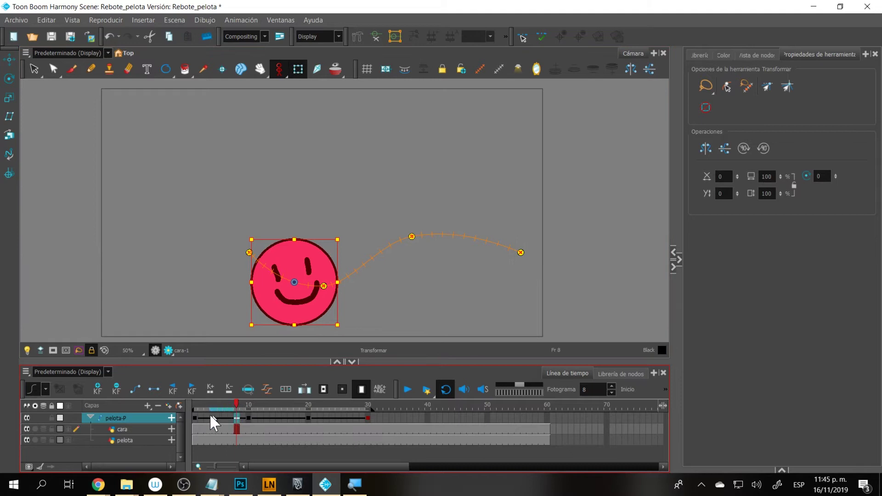
pyautogui.moveTo(213, 406)
pyautogui.mouseDown()
pyautogui.moveTo(195, 406)
pyautogui.moveTo(274, 415)
pyautogui.moveTo(206, 415)
pyautogui.mouseUp()
pyautogui.click(404, 389)
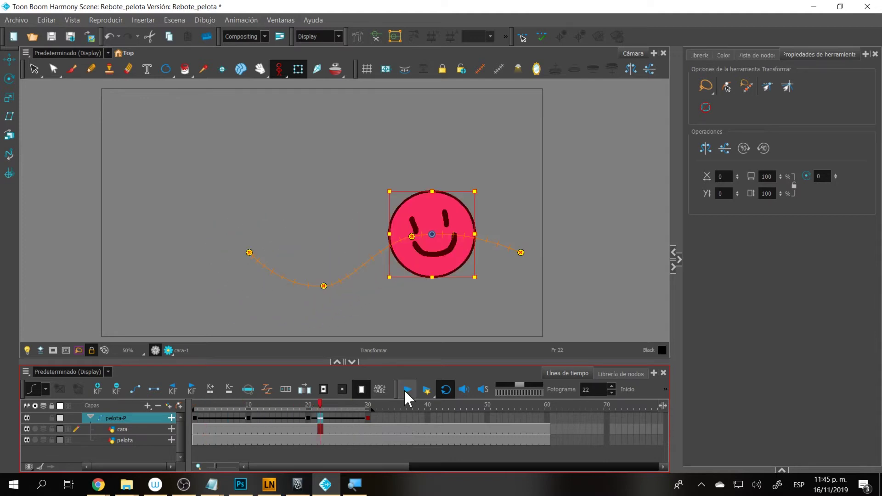
# At frame 1, scale the ball down to about half its size and shift its whole path slightly up and left
pyautogui.moveTo(315, 405); pyautogui.dragTo(194, 408)
pyautogui.moveTo(292, 296); pyautogui.dragTo(273, 276)
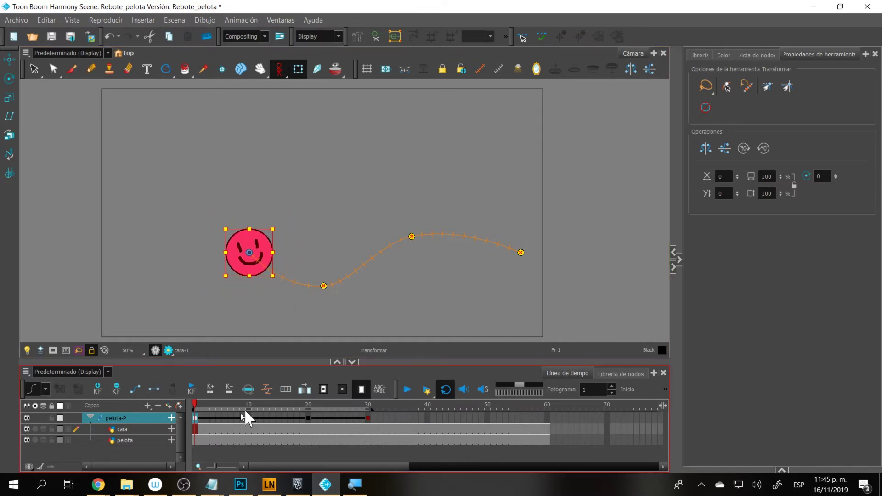
pyautogui.moveTo(194, 403)
pyautogui.mouseDown()
pyautogui.moveTo(365, 404)
pyautogui.moveTo(192, 406)
pyautogui.mouseUp()
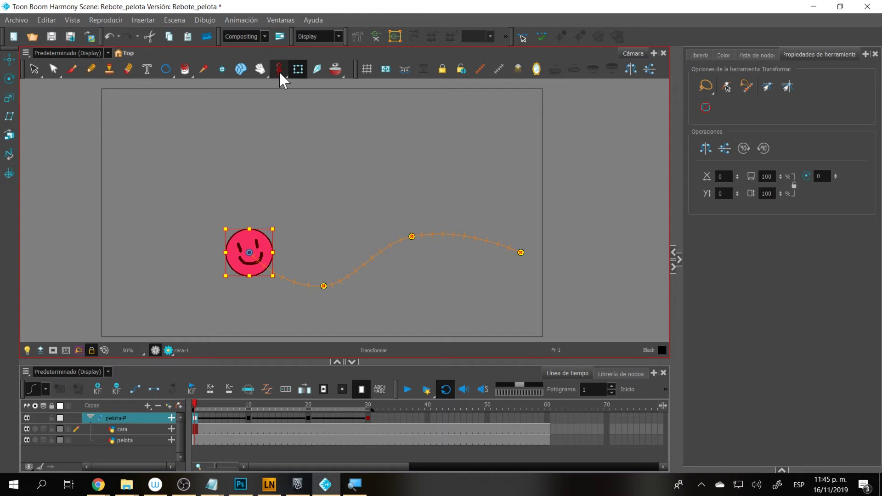
pyautogui.moveTo(265, 245); pyautogui.dragTo(232, 229)
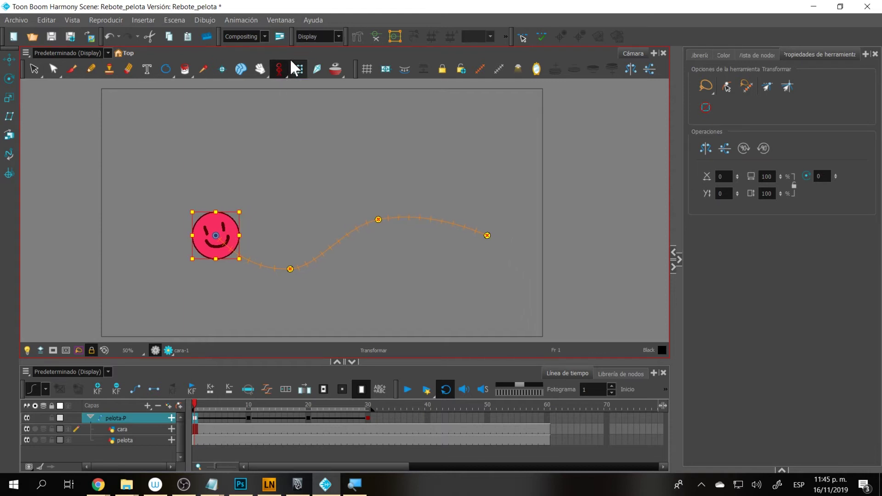
# Turn animate mode back on, enlarge the ball to about double at frame 1 and also at frame 20, and preview the size changes
pyautogui.click(283, 69)
pyautogui.click(288, 83)
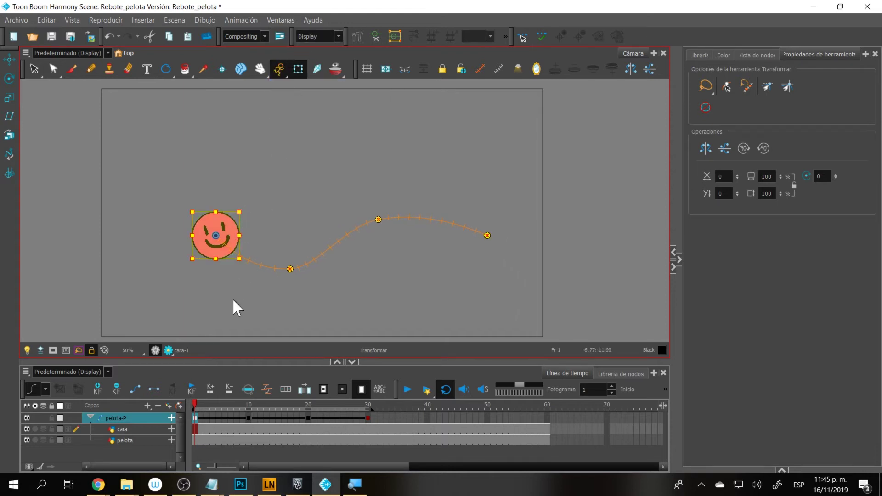
pyautogui.moveTo(239, 213); pyautogui.dragTo(270, 190)
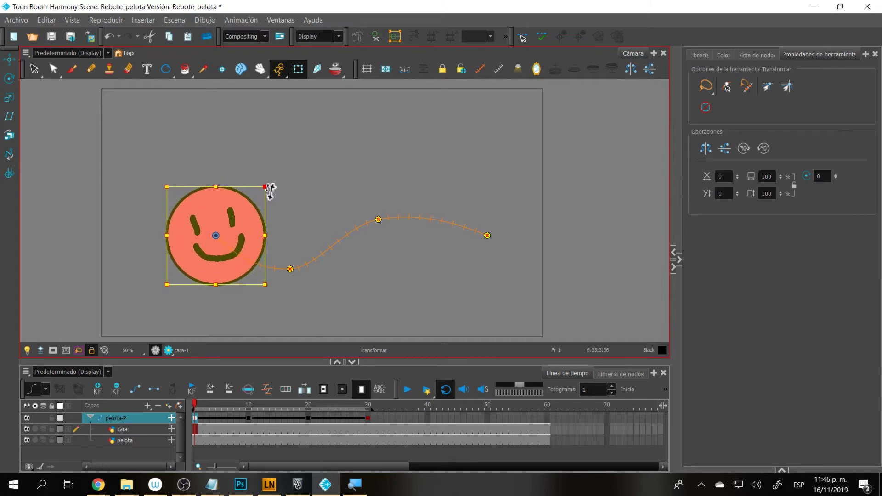
pyautogui.moveTo(199, 402); pyautogui.dragTo(305, 386)
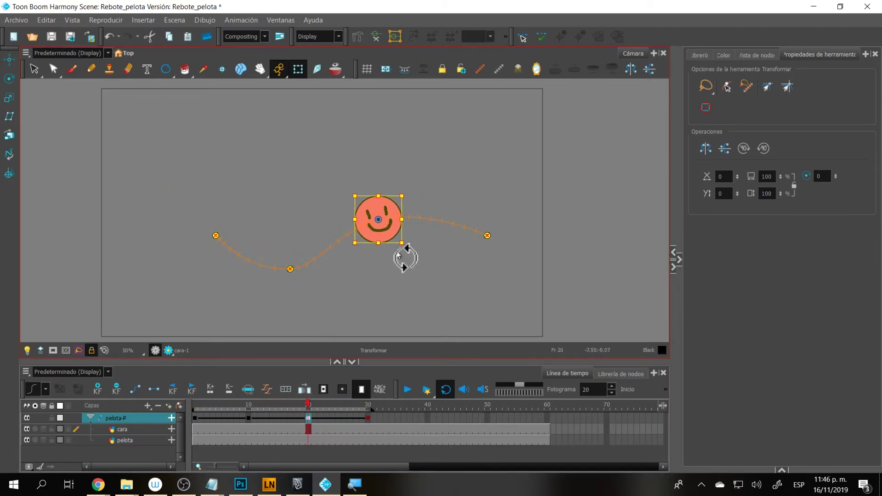
pyautogui.moveTo(403, 247); pyautogui.dragTo(420, 266)
pyautogui.moveTo(247, 407); pyautogui.dragTo(199, 406)
pyautogui.click(198, 406)
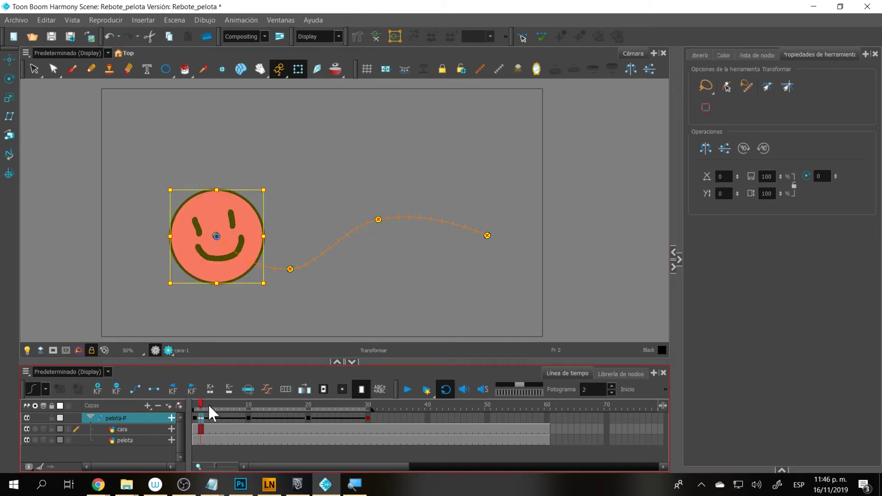
pyautogui.click(411, 392)
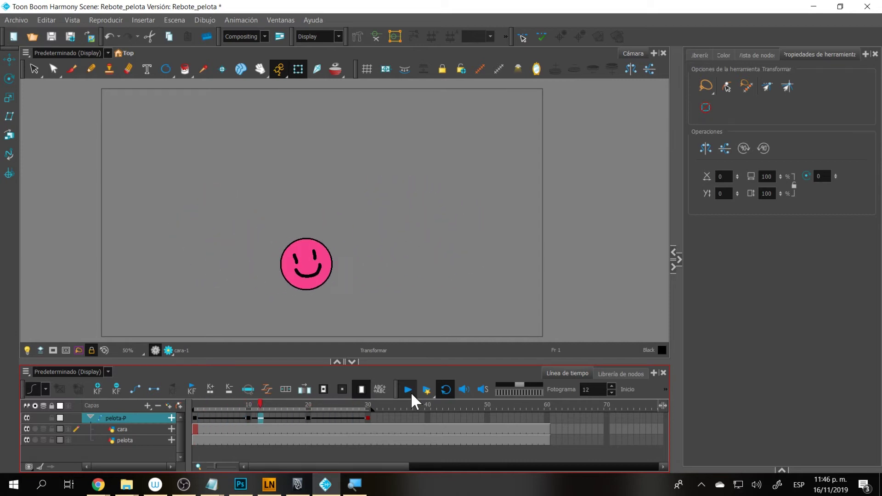
pyautogui.click(411, 392)
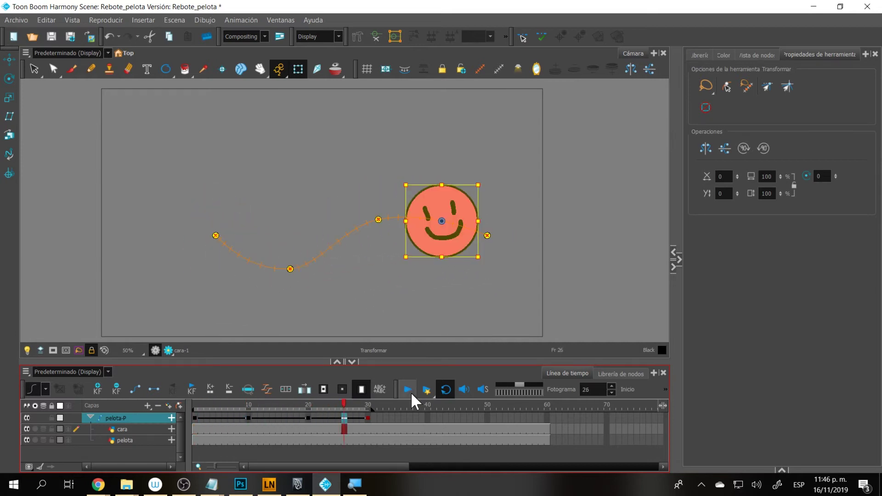
# Turn animate mode off at frame 1, move the whole path toward the upper-left of the camera frame, and shrink the ball strongly
pyautogui.moveTo(326, 407); pyautogui.dragTo(187, 424)
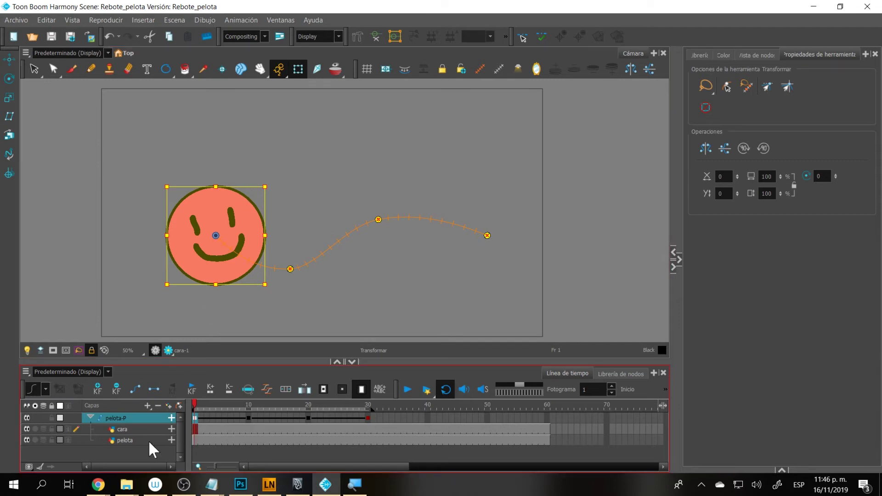
pyautogui.click(280, 77)
pyautogui.click(291, 109)
pyautogui.moveTo(265, 236); pyautogui.dragTo(200, 154)
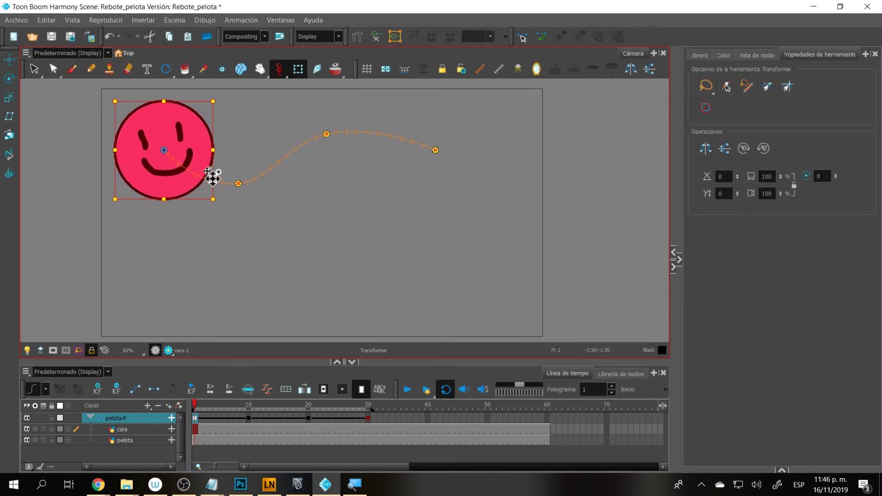
pyautogui.moveTo(213, 198); pyautogui.dragTo(192, 182)
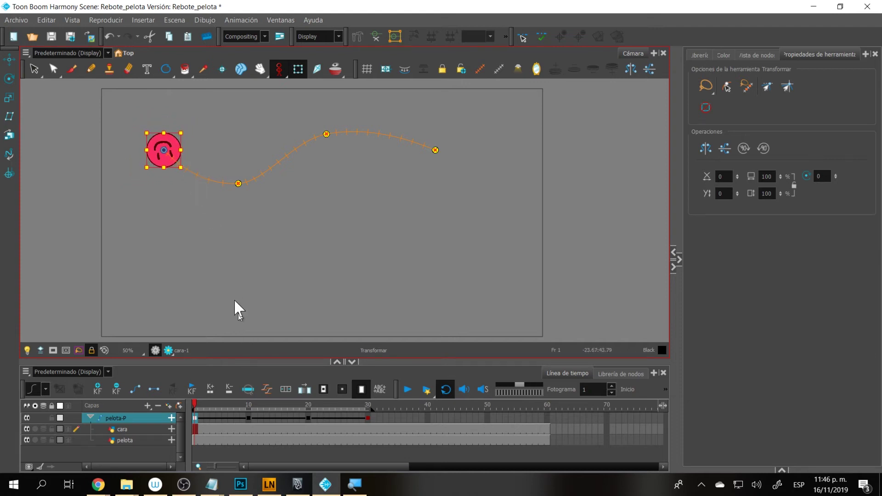
# Undo and redo the transforms until the full-size ball is restored on its wavy path near the top of the camera frame
pyautogui.hotkey('ctrl', 'z')
pyautogui.hotkey('ctrl', 'z')
pyautogui.hotkey('ctrl', 'z')
pyautogui.moveTo(256, 406)
pyautogui.mouseDown()
pyautogui.moveTo(246, 403)
pyautogui.moveTo(315, 411)
pyautogui.moveTo(272, 405)
pyautogui.mouseUp()
pyautogui.hotkey('ctrl', 'z')
pyautogui.hotkey('ctrl', 'z')
pyautogui.hotkey('ctrl', 'z')
pyautogui.hotkey('ctrl', 'z')
pyautogui.hotkey('ctrl', 'z')
pyautogui.hotkey('ctrl', 'z')
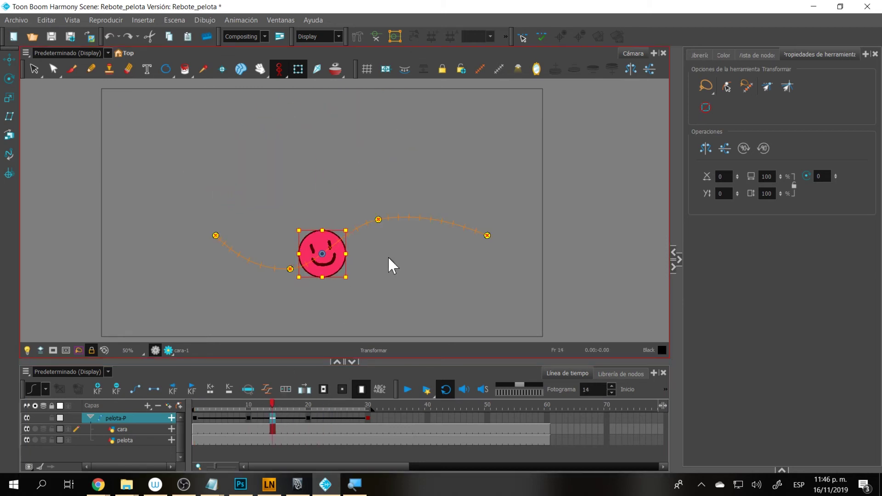
pyautogui.hotkey('ctrl', 'shift', 'z')
pyautogui.hotkey('ctrl', 'shift', 'z')
pyautogui.hotkey('ctrl', 'shift', 'z')
pyautogui.hotkey('ctrl', 'shift', 'z')
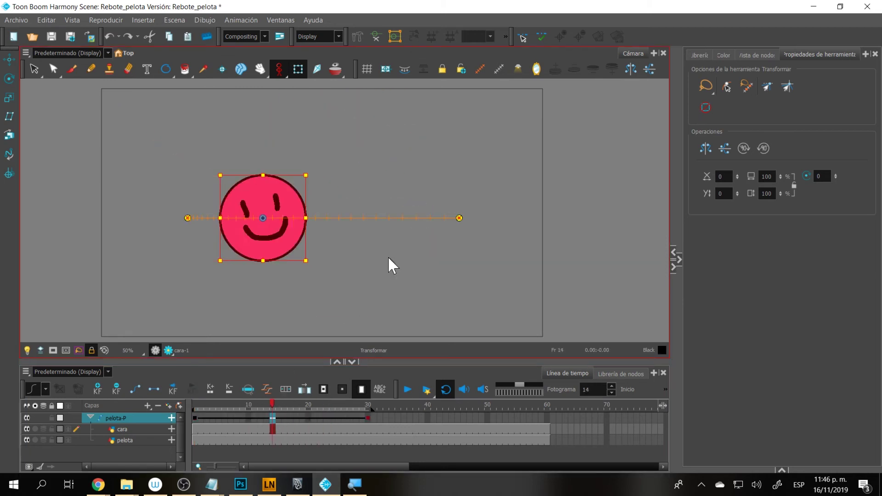
pyautogui.hotkey('ctrl', 'shift', 'z')
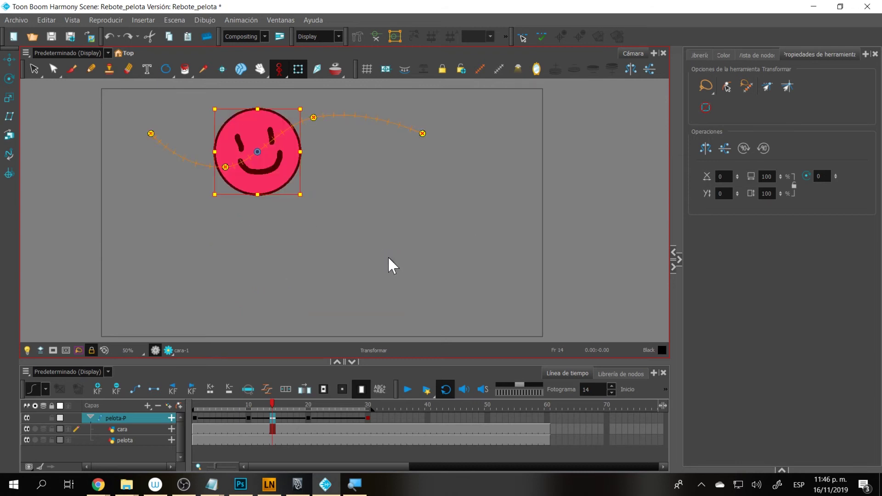
# At frame 1 with animate mode off, scale the ball to less than half its size for the whole animation and play it
pyautogui.moveTo(270, 404); pyautogui.dragTo(195, 424)
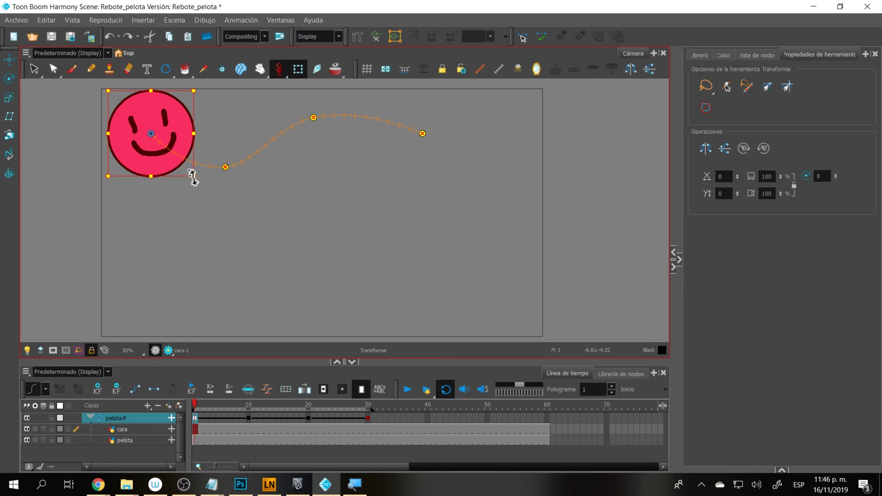
pyautogui.moveTo(195, 177); pyautogui.dragTo(156, 131)
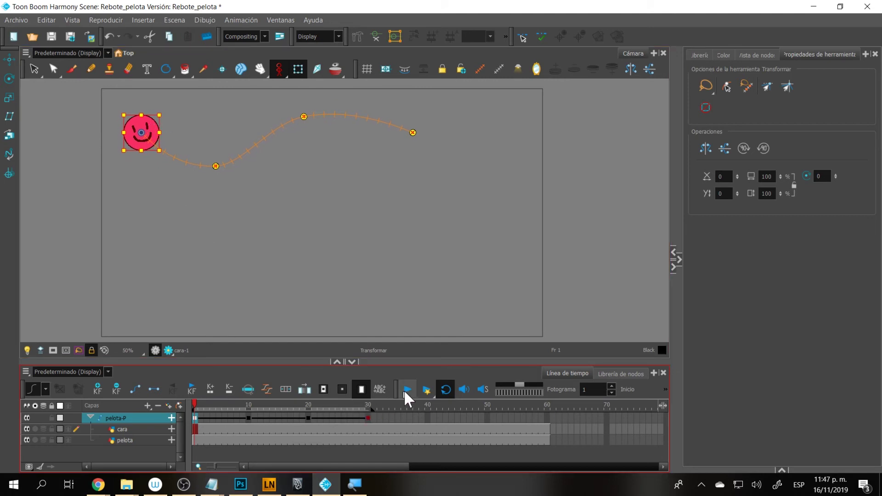
pyautogui.click(405, 389)
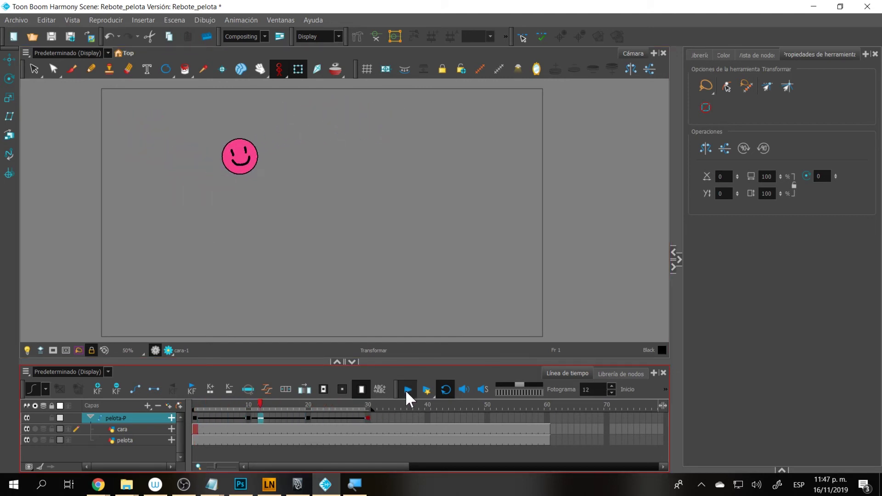
# Stop playback, rotate the ball clockwise at frame 3 with animate mode off so the whole animation turns, and preview it
pyautogui.click(334, 219)
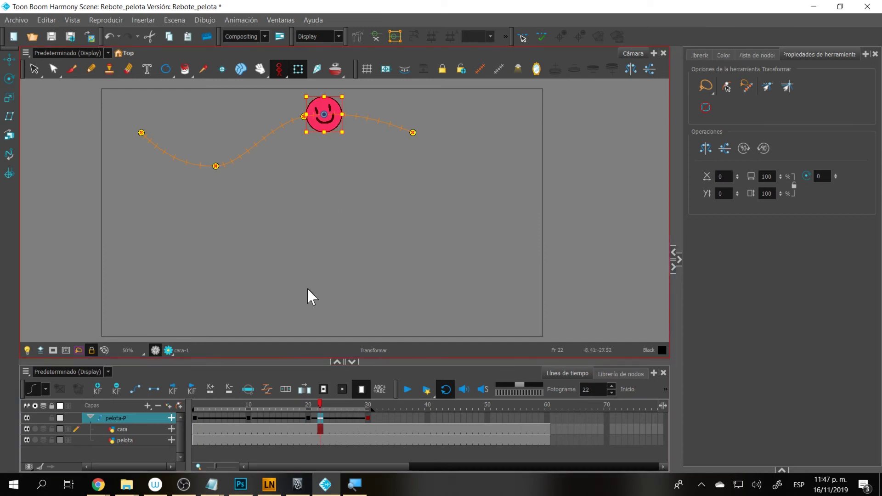
pyautogui.moveTo(268, 405); pyautogui.dragTo(197, 419)
pyautogui.click(207, 427)
pyautogui.moveTo(175, 174); pyautogui.dragTo(142, 200)
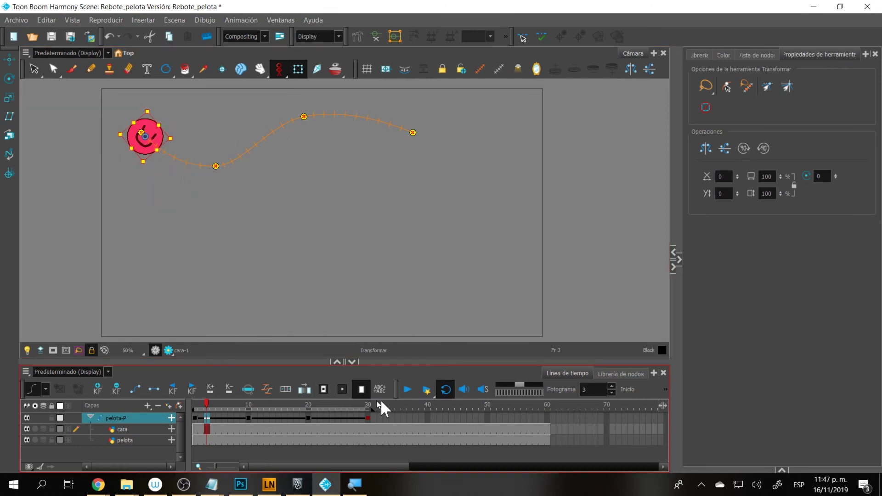
pyautogui.click(408, 388)
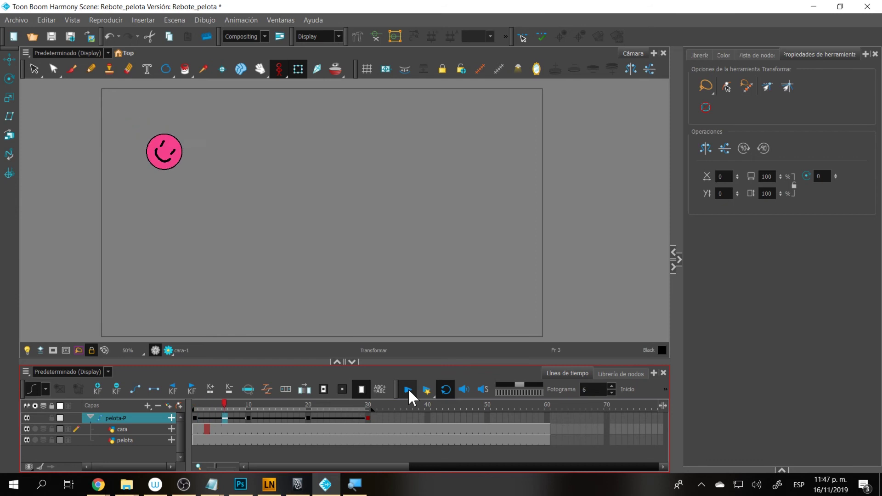
pyautogui.click(408, 388)
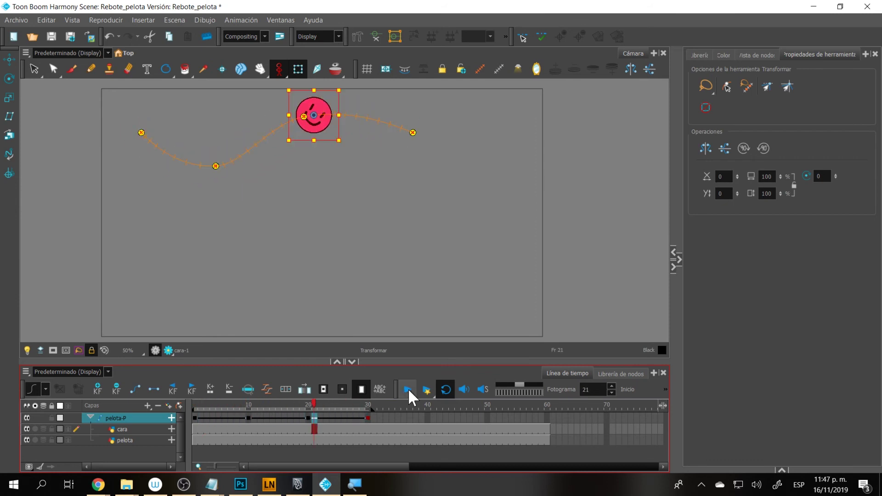
# At frame 1 with animate mode off, move the ball's whole path to the lower part of the camera frame and preview it
pyautogui.moveTo(285, 401); pyautogui.dragTo(193, 437)
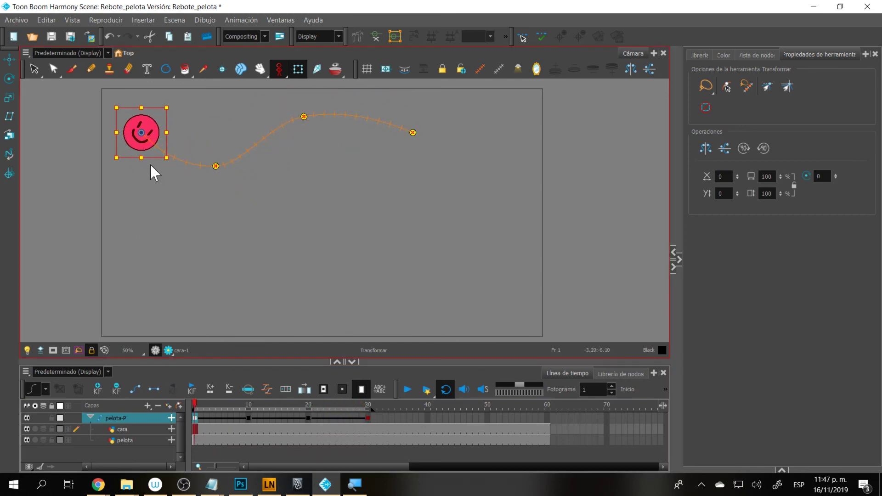
pyautogui.moveTo(156, 133); pyautogui.dragTo(259, 285)
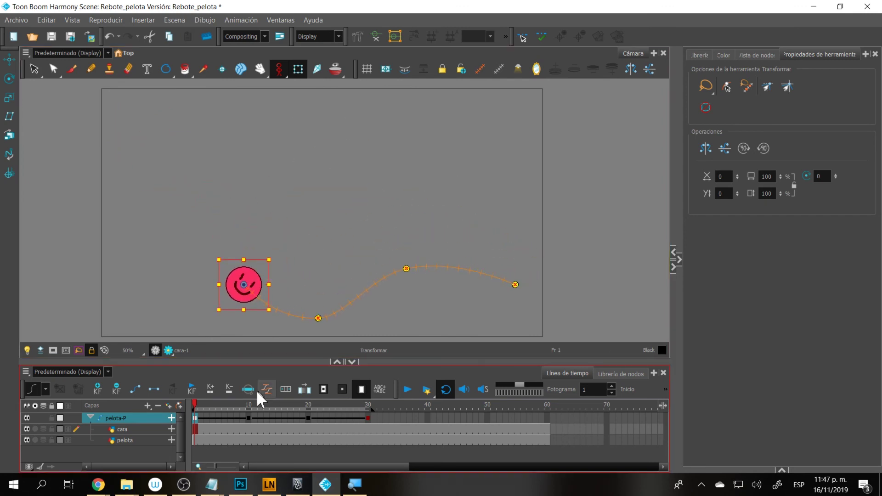
pyautogui.moveTo(216, 413); pyautogui.dragTo(197, 425)
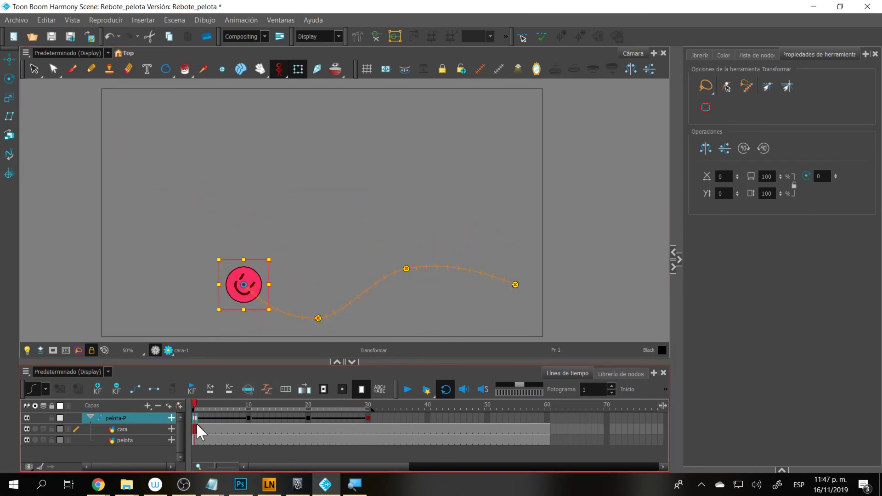
pyautogui.click(404, 390)
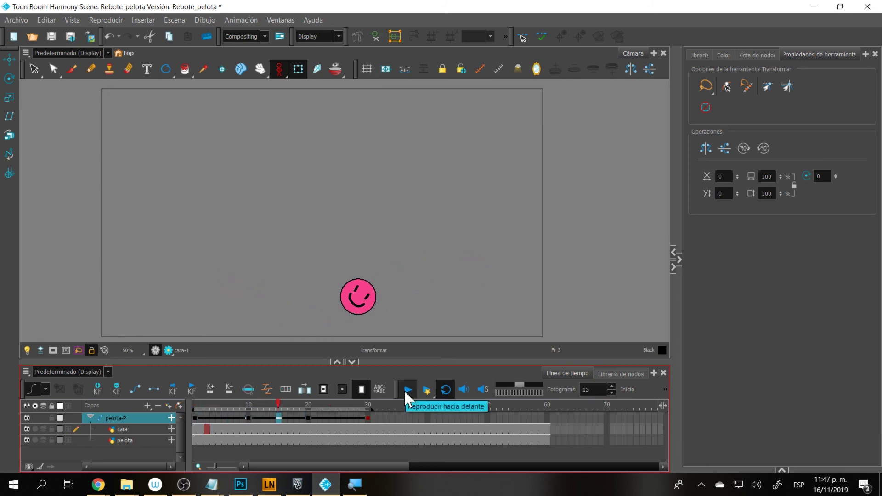
pyautogui.click(404, 389)
# Move the whole path up to the middle of the camera frame at frame 1, and play it with Animate Current Frame turned on
pyautogui.moveTo(312, 401); pyautogui.dragTo(195, 405)
pyautogui.moveTo(256, 283); pyautogui.dragTo(227, 225)
pyautogui.click(282, 67)
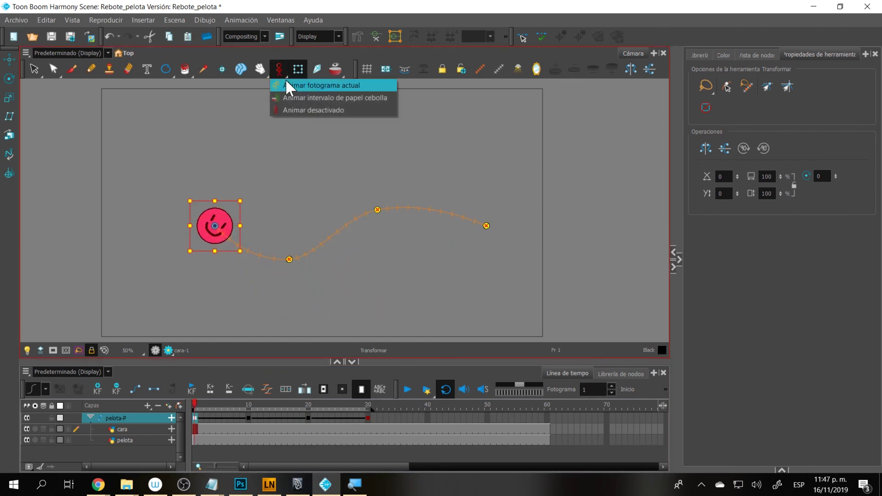
pyautogui.click(289, 85)
pyautogui.moveTo(194, 400)
pyautogui.mouseDown()
pyautogui.moveTo(315, 412)
pyautogui.moveTo(186, 412)
pyautogui.mouseUp()
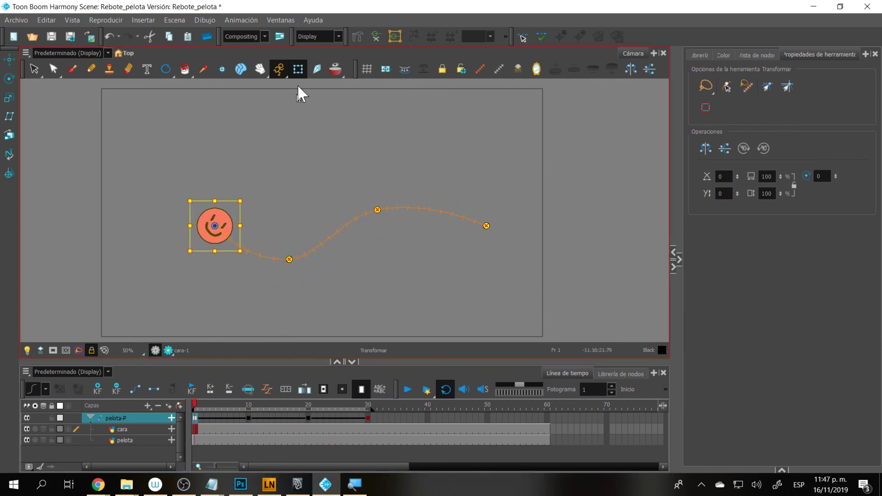
pyautogui.click(277, 70)
pyautogui.click(408, 393)
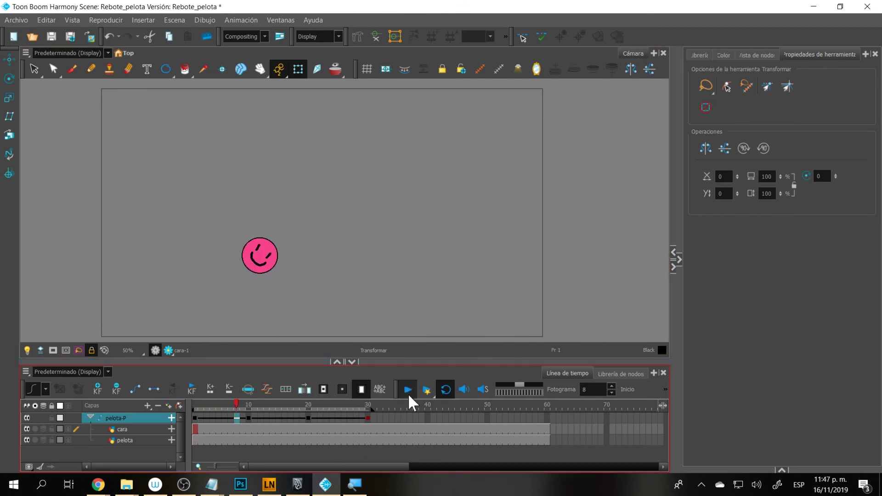